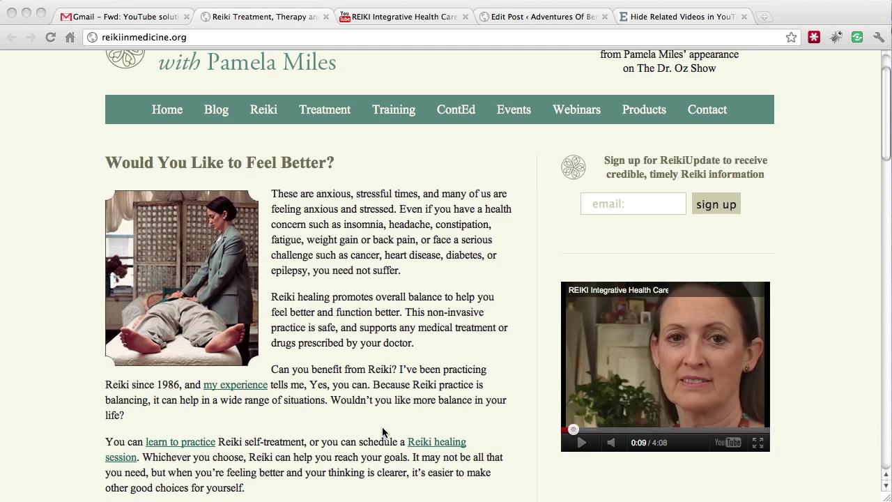
- Play the embedded Reiki video on reikiinmedicine.org and skip to its end to examine the suggested videos
scroll(428, 384, "up", 2)
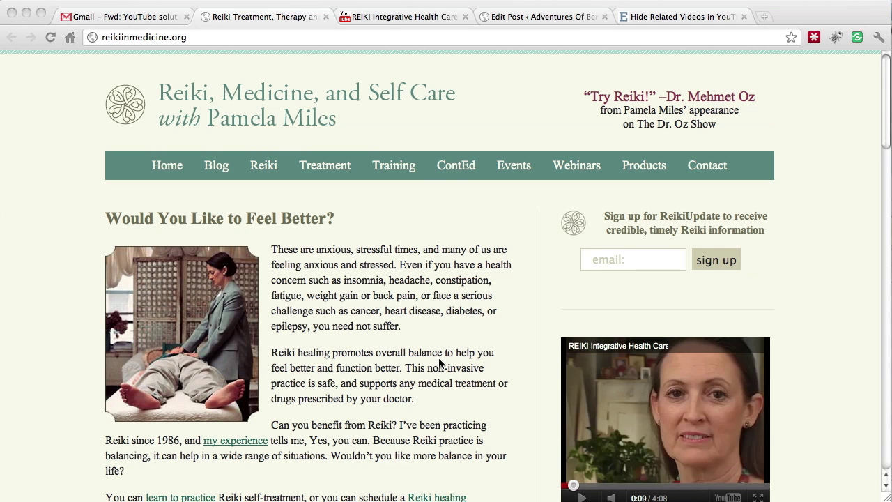
scroll(440, 364, "down", 3)
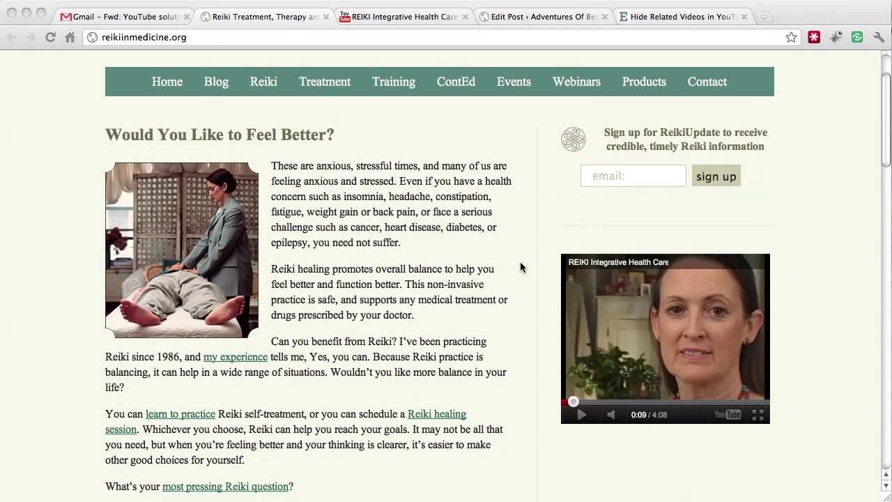
scroll(489, 258, "up", 3)
scroll(489, 263, "down", 1)
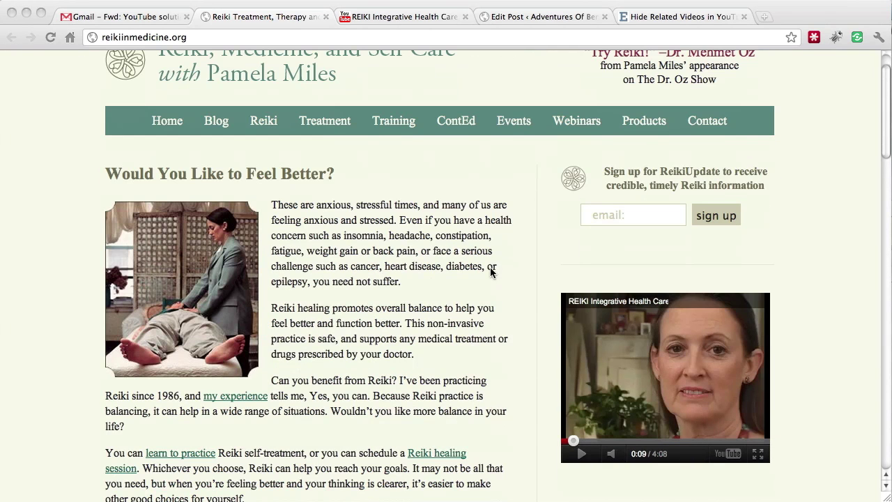
left_click(675, 447)
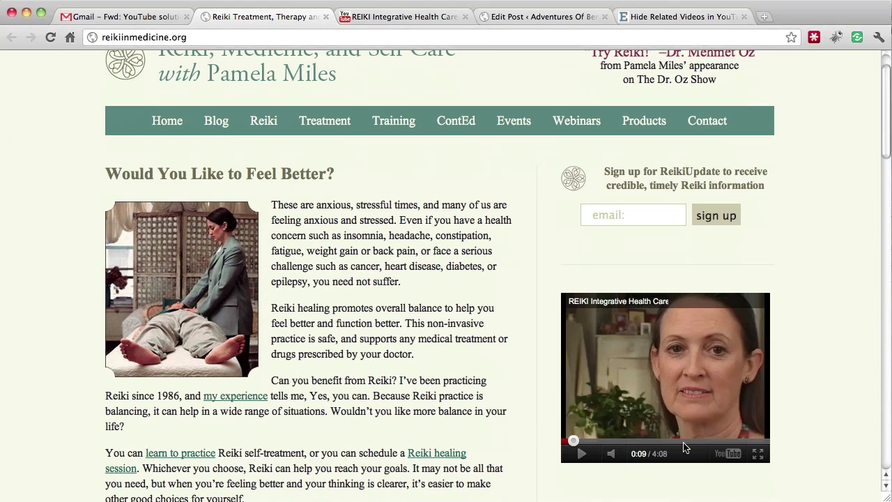
left_click(582, 454)
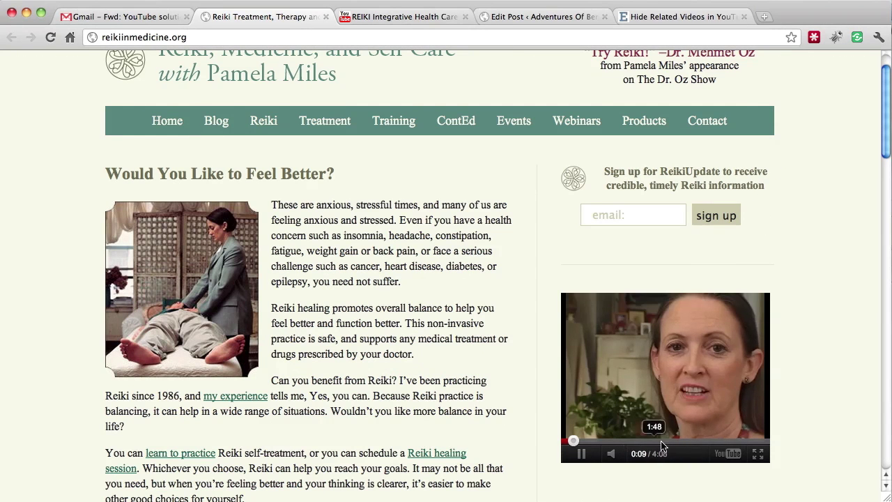
left_click(762, 441)
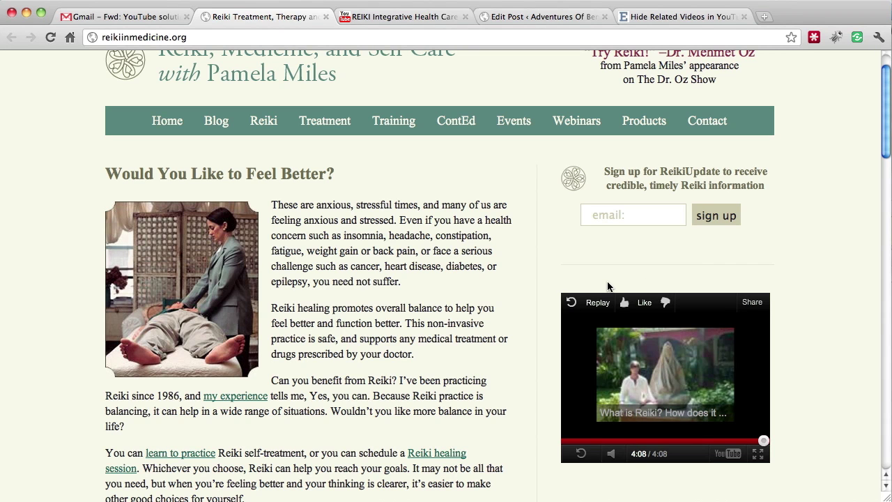
mouse_move(644, 366)
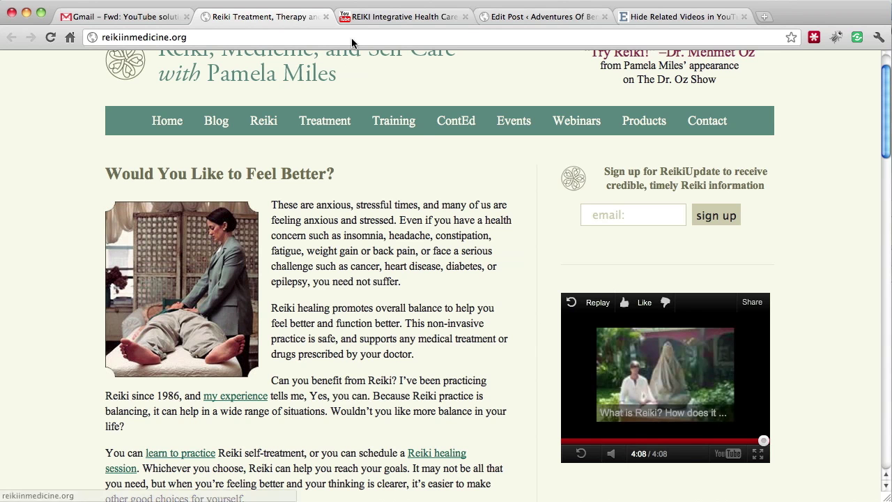
- Compare YouTube's 480 × 360 embed code for the Reiki video with the iframe code in the test01 post
left_click(497, 18)
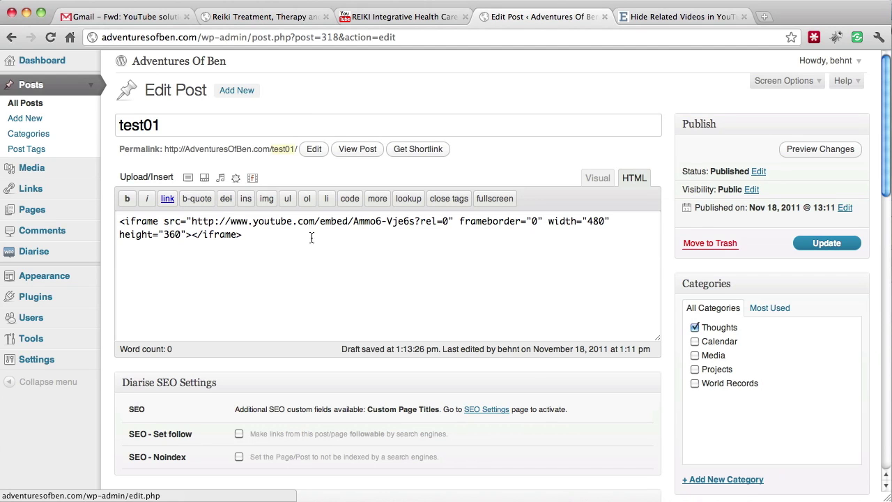
left_click(370, 18)
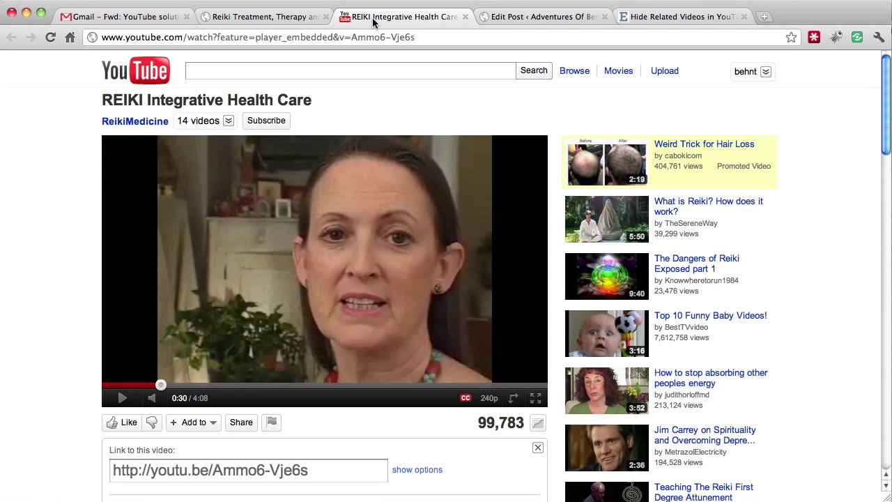
scroll(70, 159, "down", 4)
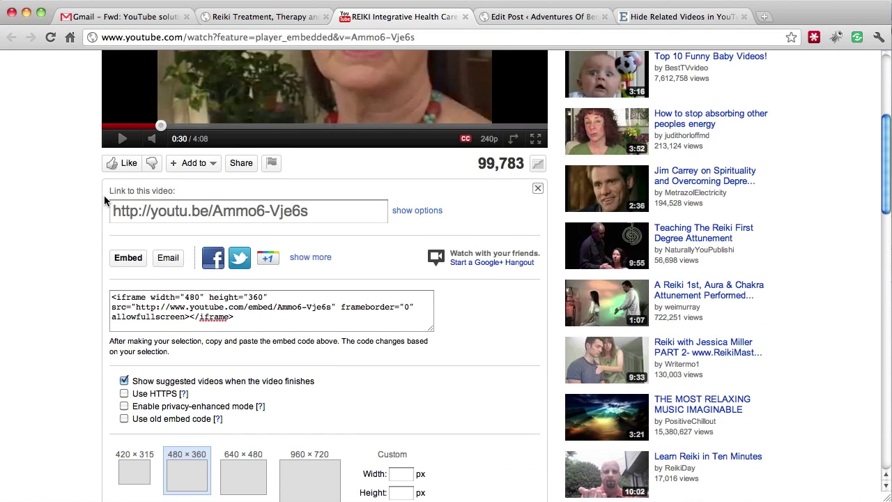
scroll(67, 194, "up", 4)
scroll(67, 193, "down", 6)
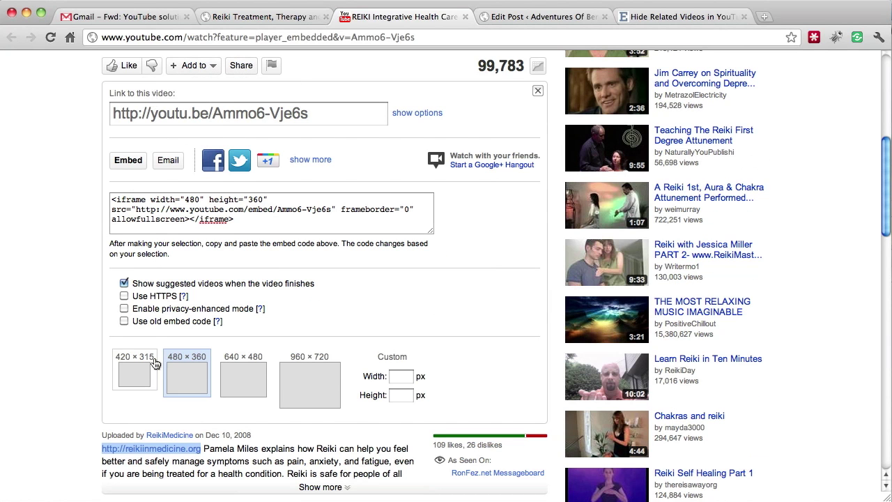
left_click(306, 220)
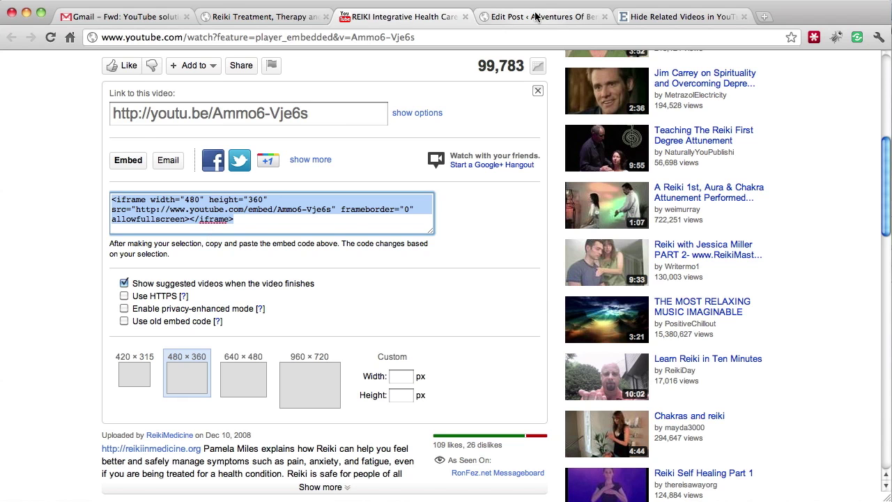
left_click(533, 23)
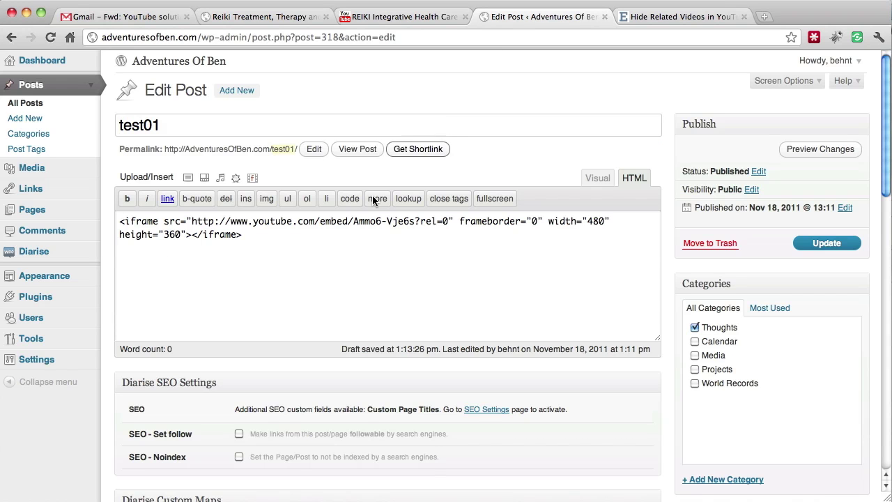
left_click(416, 221)
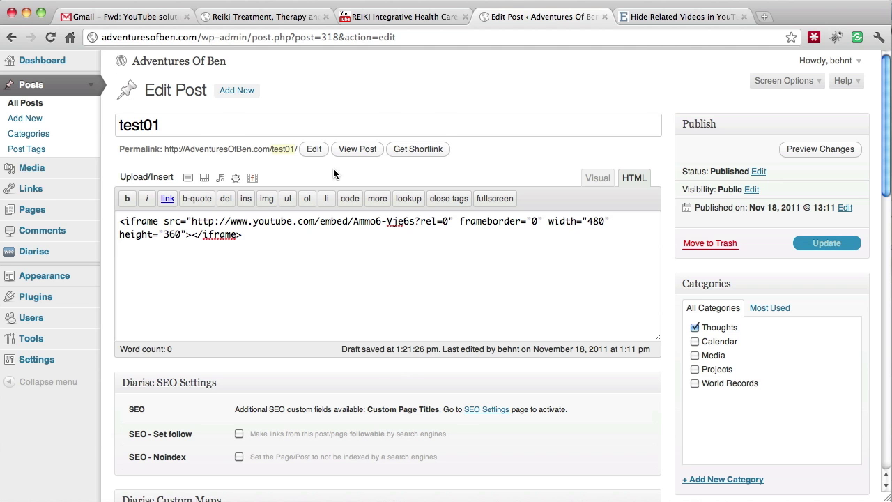
- Copy the video's embed code from YouTube and paste it on a new line below the iframe in the test01 post
left_click(408, 16)
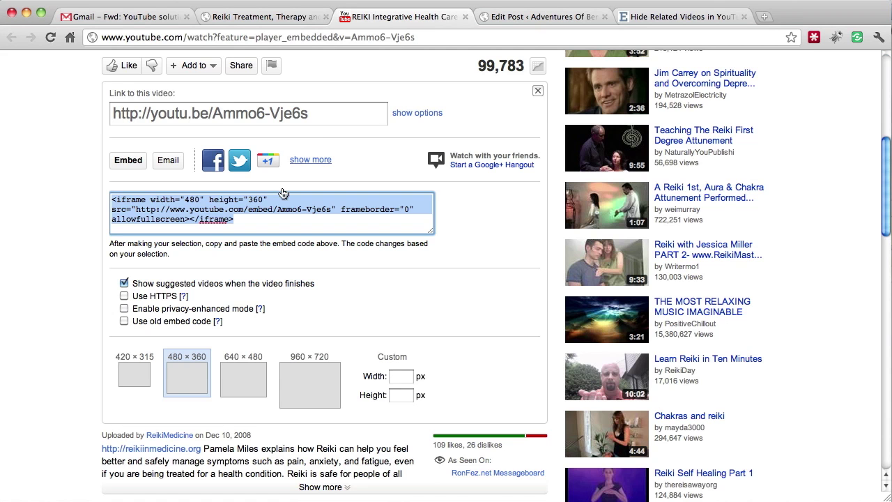
right_click(263, 200)
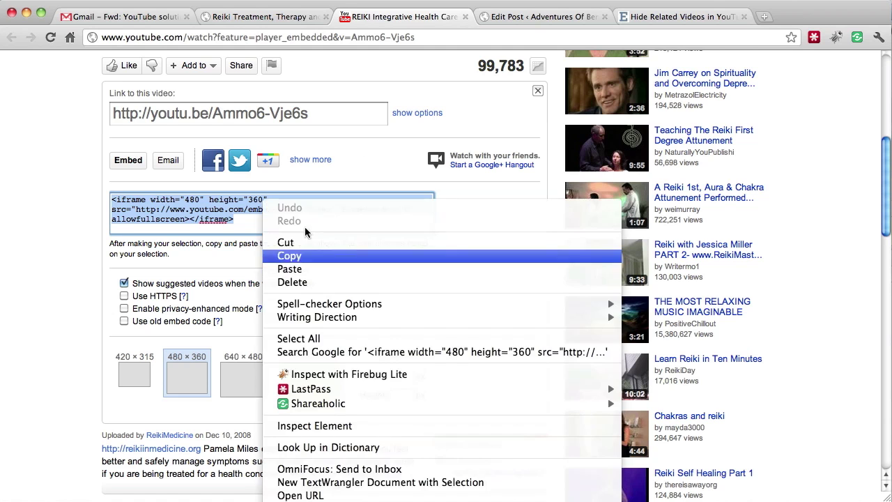
left_click(288, 256)
left_click(540, 16)
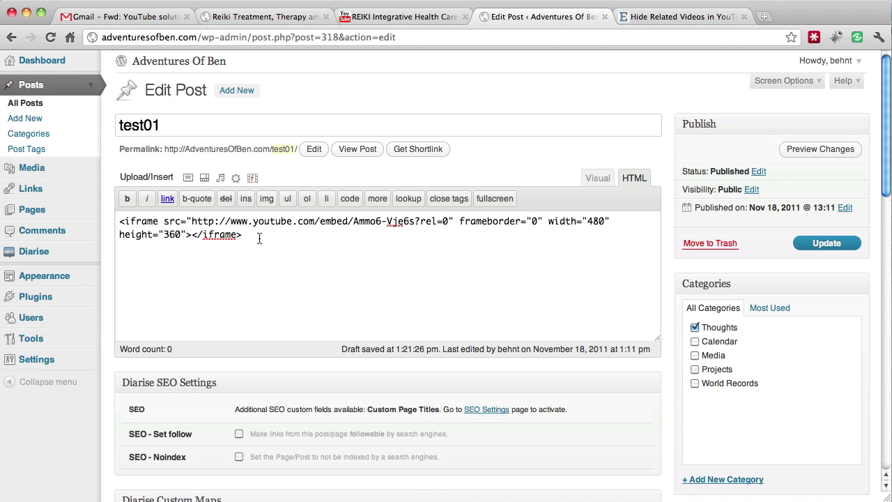
left_click(259, 238)
key("Return")
key("ctrl+v")
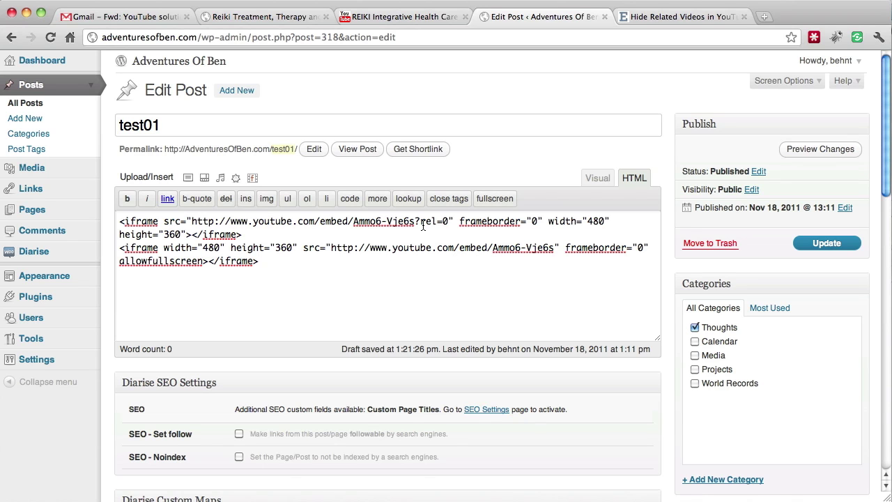
- Check the ?rel=0 part of the first iframe's URL and delete the second iframe code below it
left_click_drag(416, 221, 448, 227)
left_click_drag(288, 262, 95, 249)
key("BackSpace")
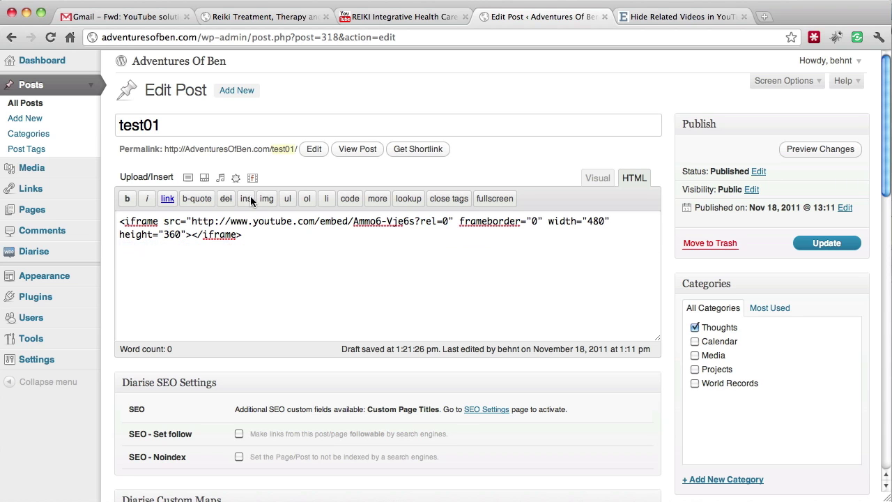
- Remove ?rel=0 from the iframe's embed URL and update the test01 post
left_click_drag(416, 223, 446, 225)
key("BackSpace")
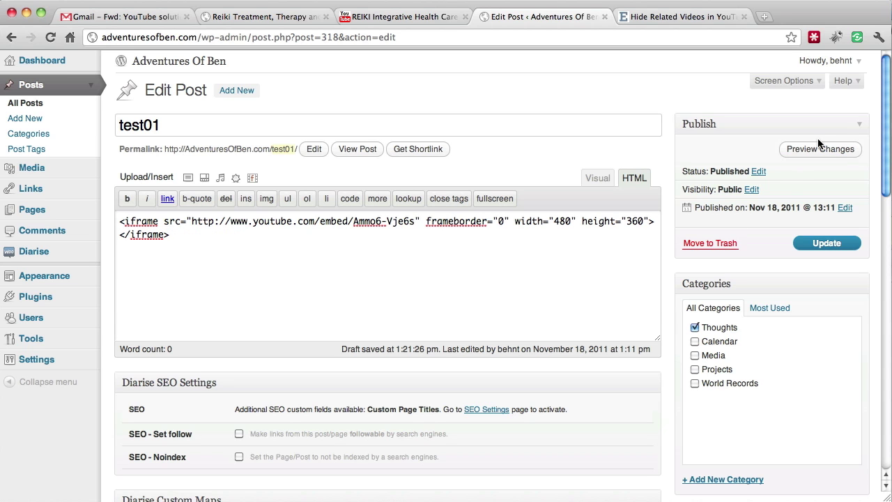
left_click(803, 246)
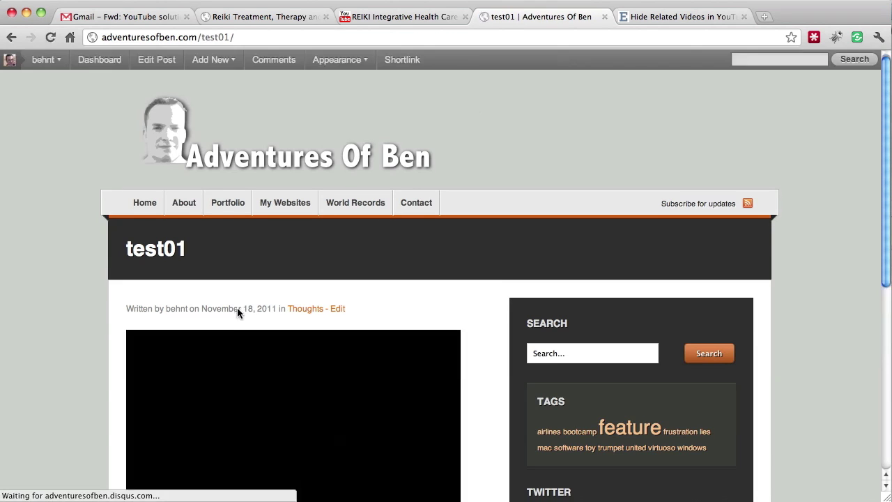
- Play the video in the published test01 post and skip to its end to examine the related videos
scroll(239, 308, "down", 4)
left_click(299, 231)
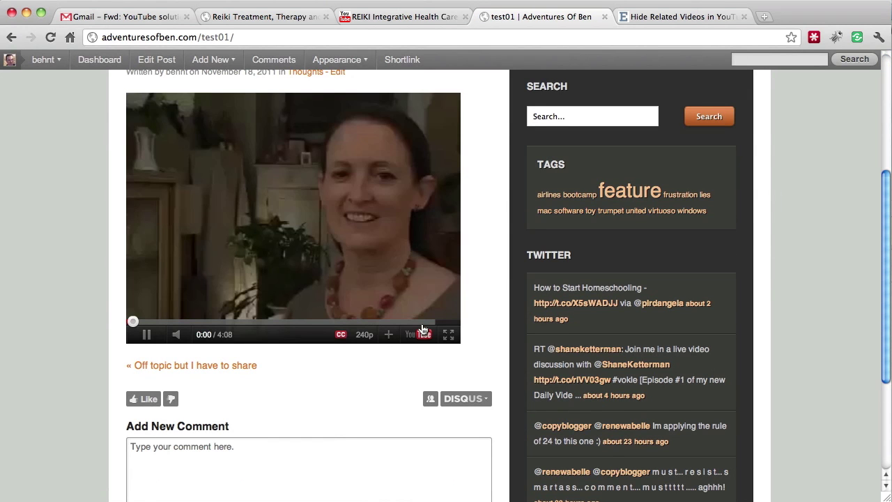
left_click(426, 324)
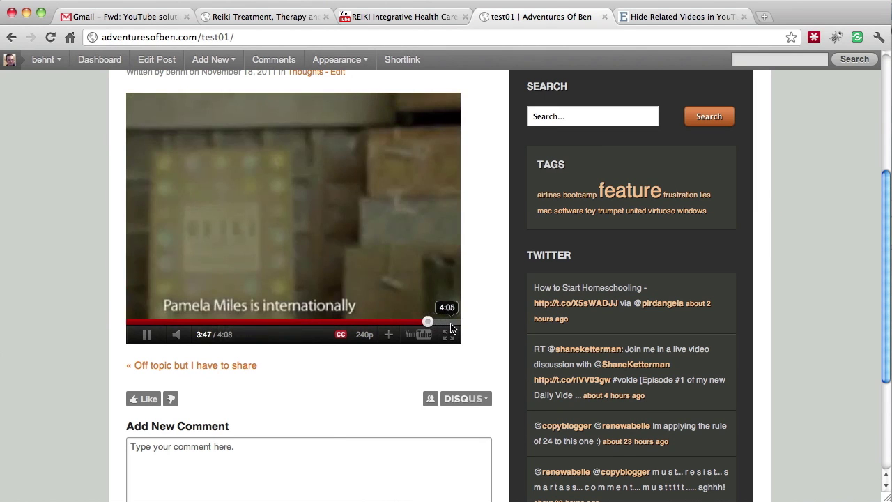
left_click(453, 325)
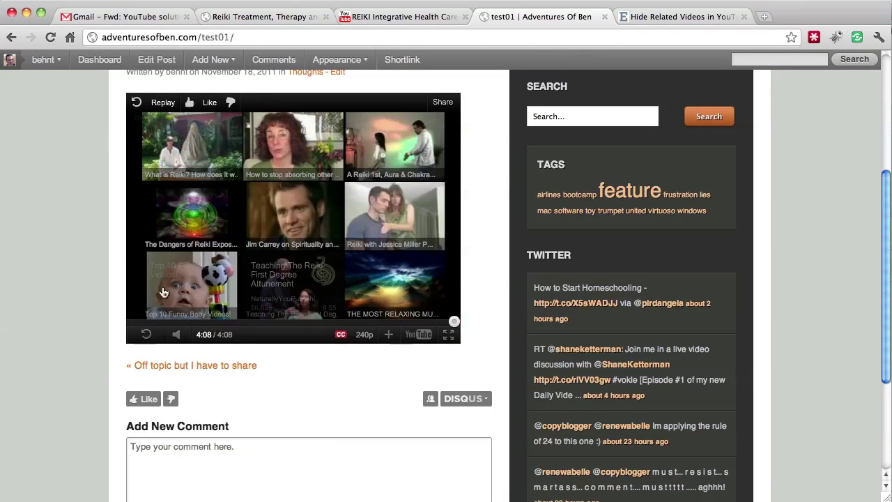
- Return to editing the test01 post, append ?rel=0 to the iframe's embed URL and update the post
left_click(10, 39)
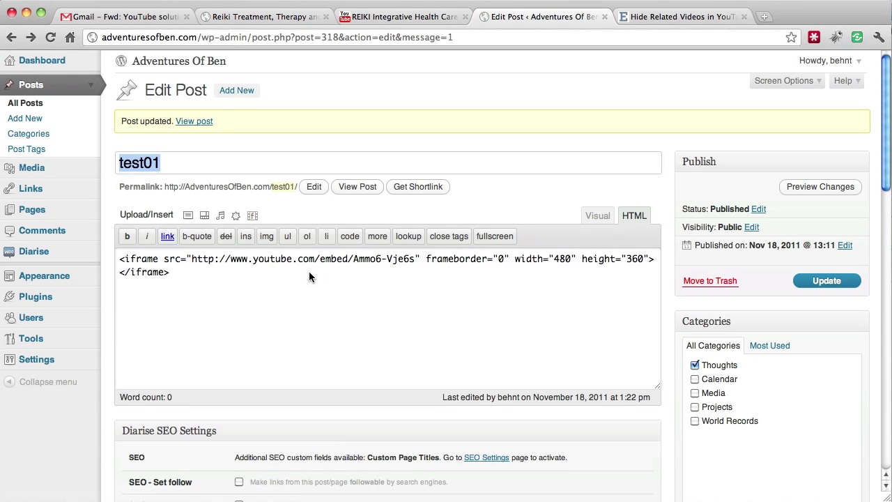
left_click(417, 259)
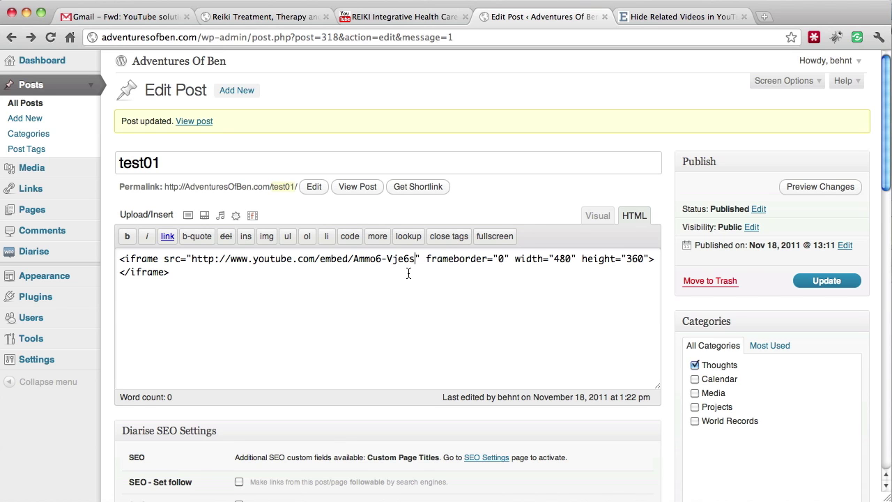
type("?")
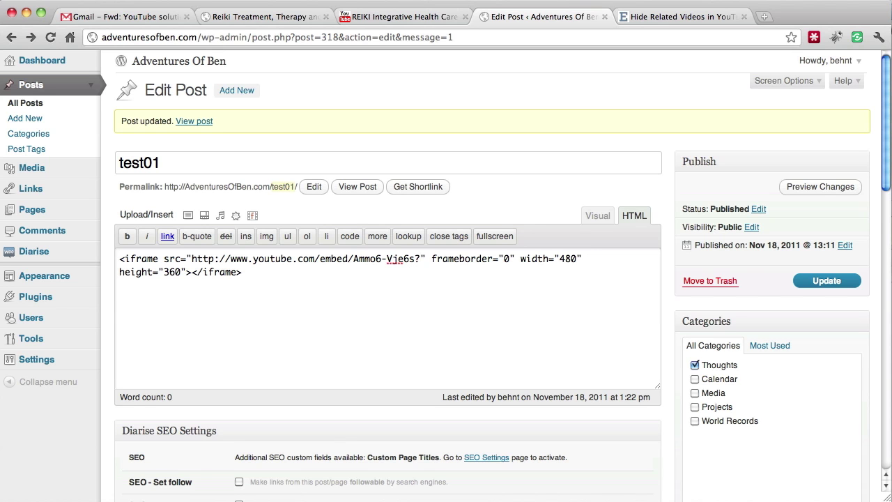
type("rel")
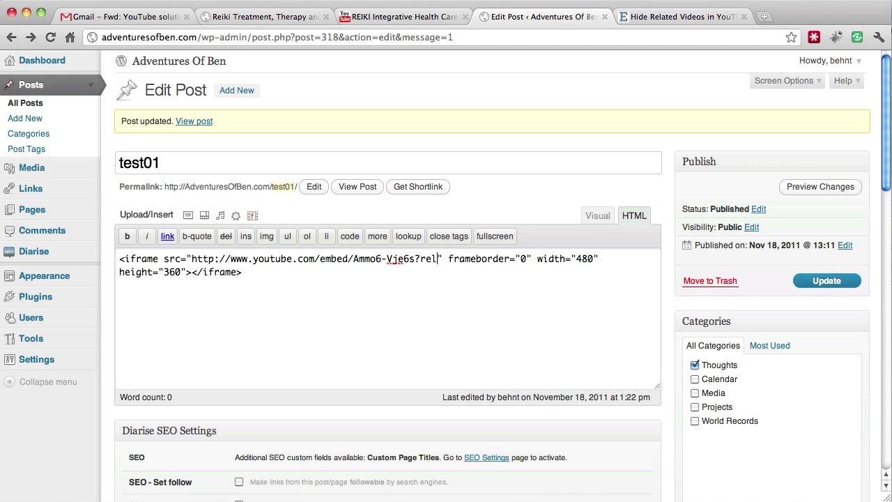
type("=0")
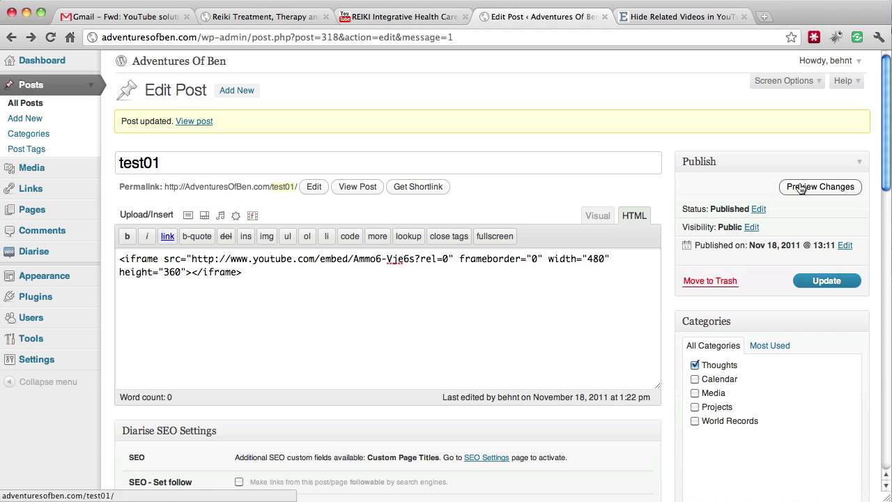
left_click(821, 283)
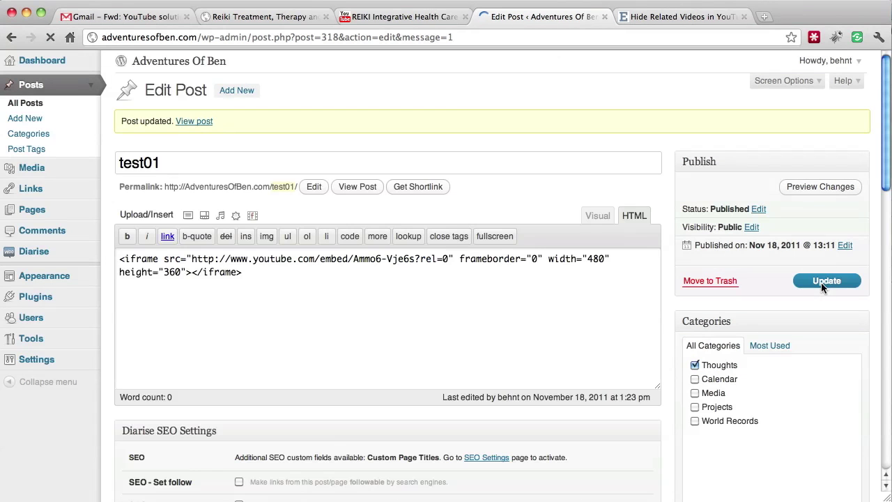
- View the updated test01 post, play its embedded video and skip to the end to check whether related videos appear
left_click(827, 186)
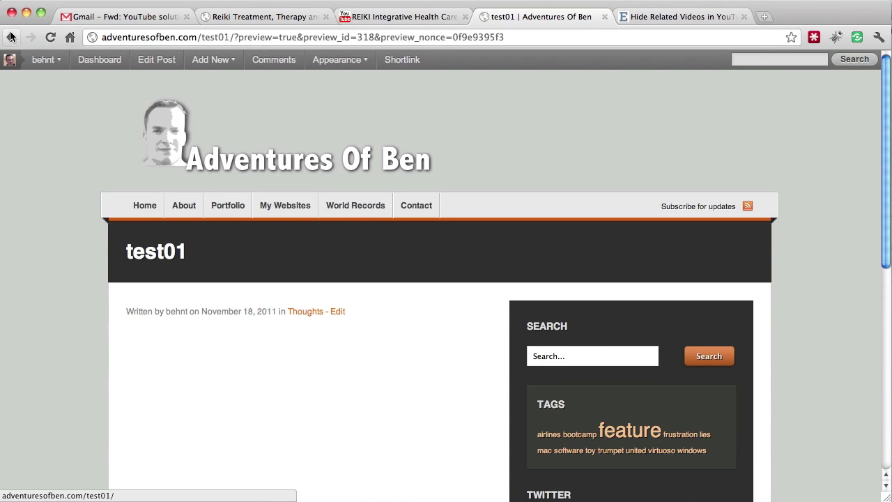
left_click(11, 36)
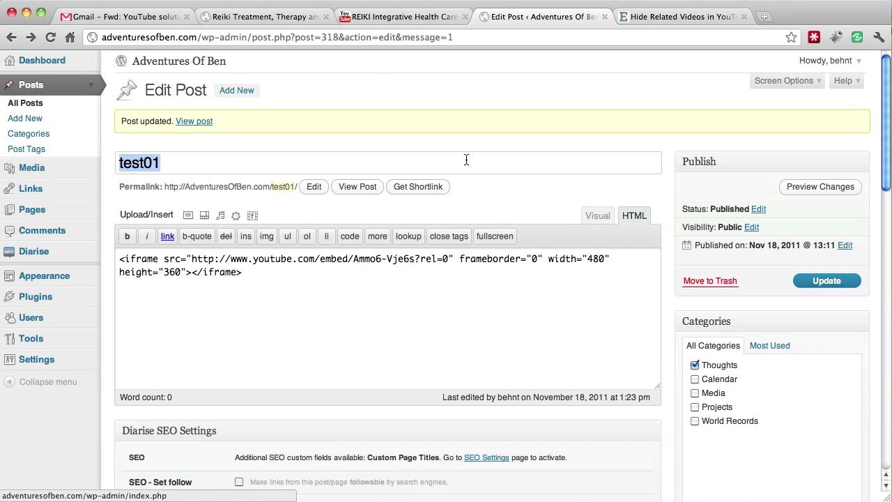
left_click(196, 121)
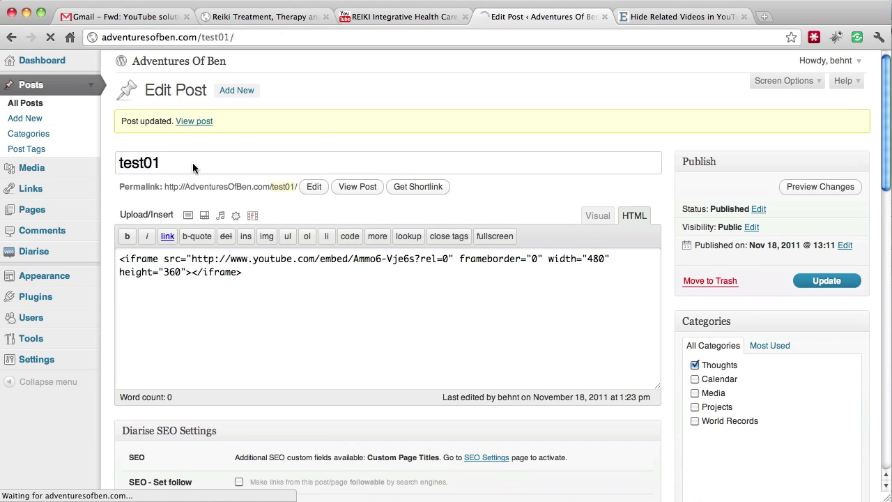
scroll(206, 282, "down", 3)
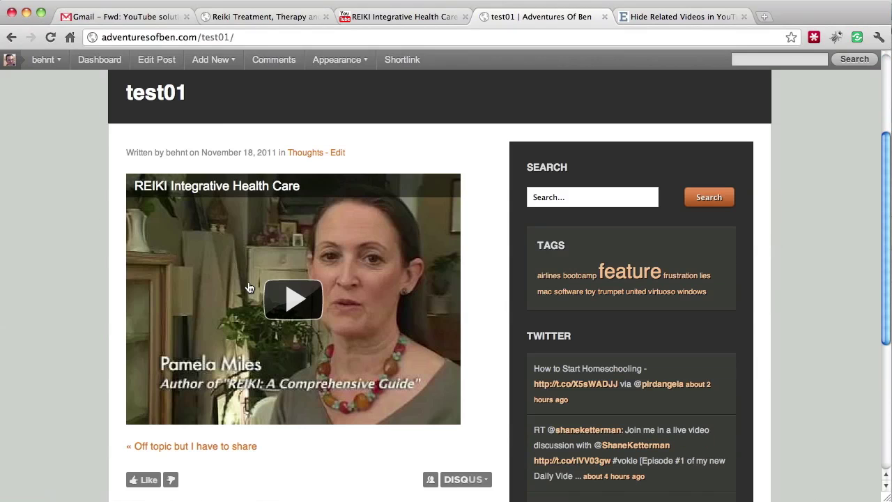
left_click(292, 299)
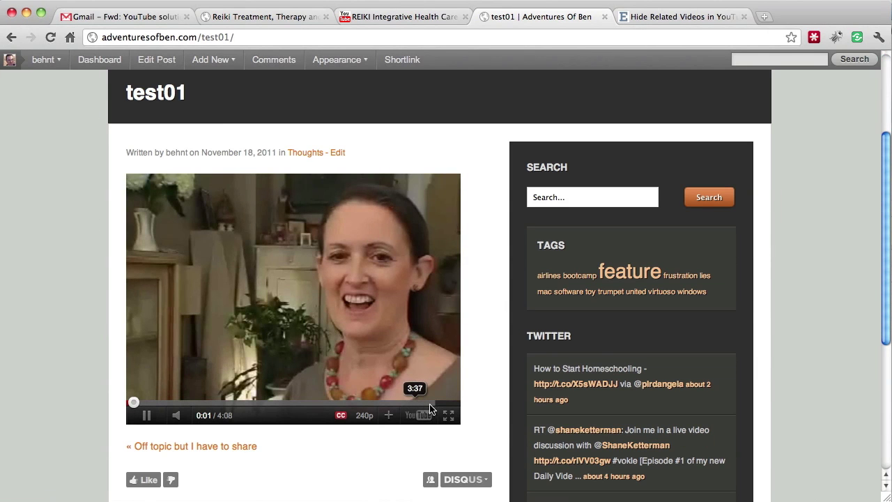
left_click(440, 405)
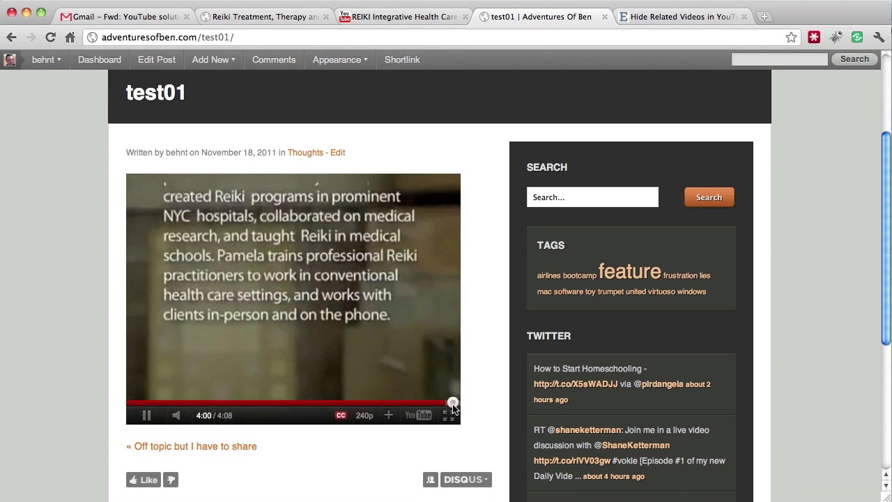
left_click(454, 404)
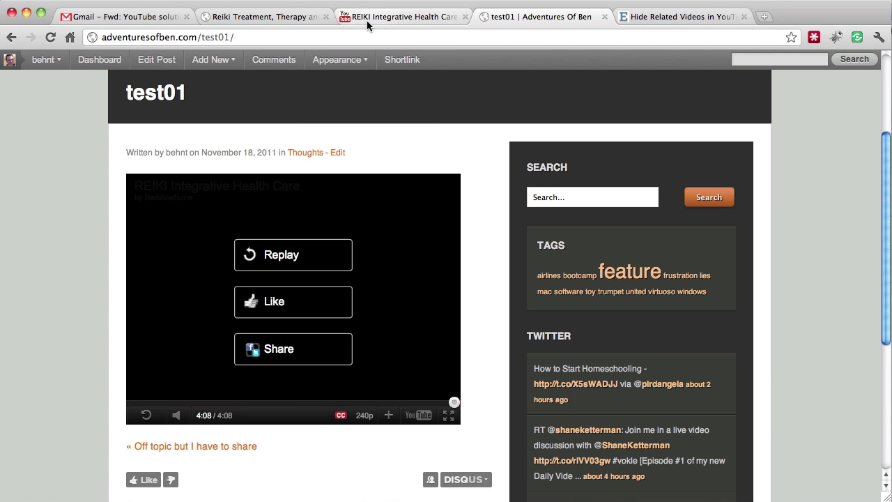
- Return to the test01 post's HTML editor and examine the iframe code, highlighting its video ID and the ?rel=0 parameter
left_click(11, 37)
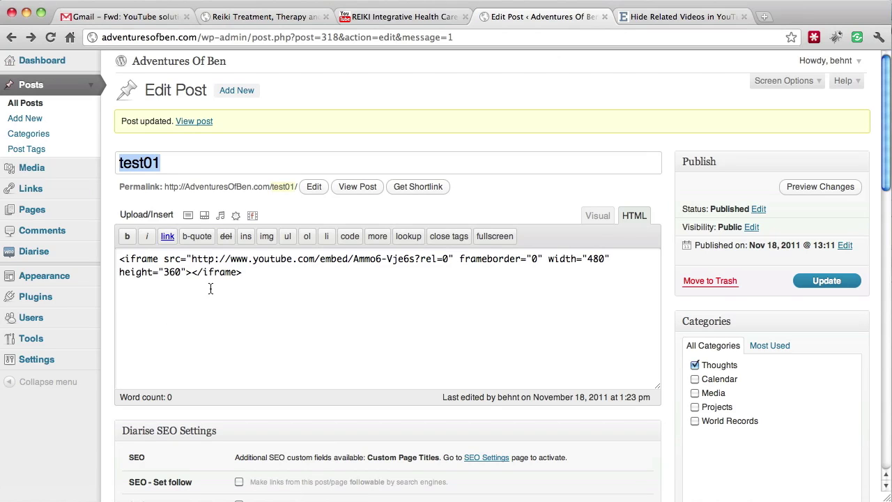
left_click_drag(119, 258, 254, 284)
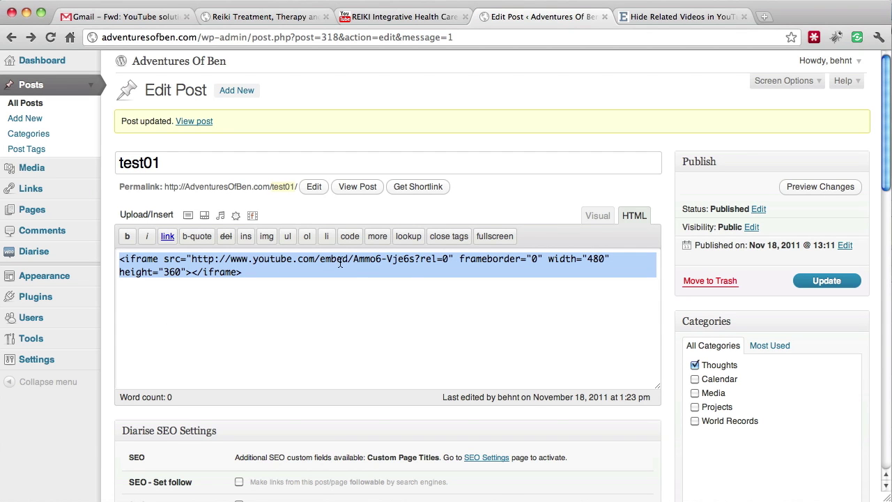
left_click(416, 260)
left_click_drag(415, 260, 354, 262)
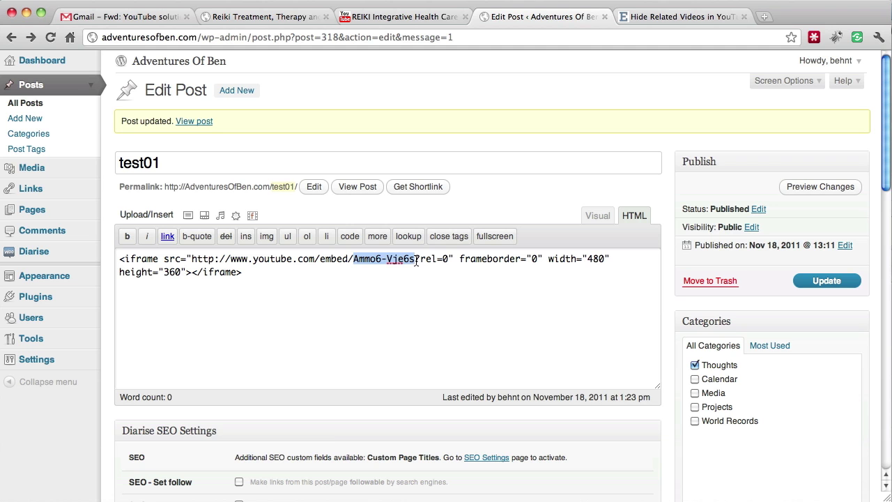
left_click_drag(417, 259, 448, 264)
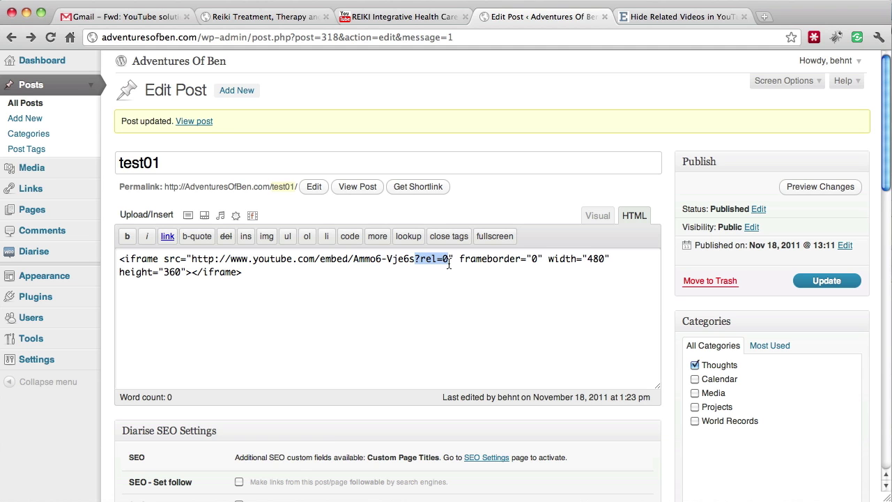